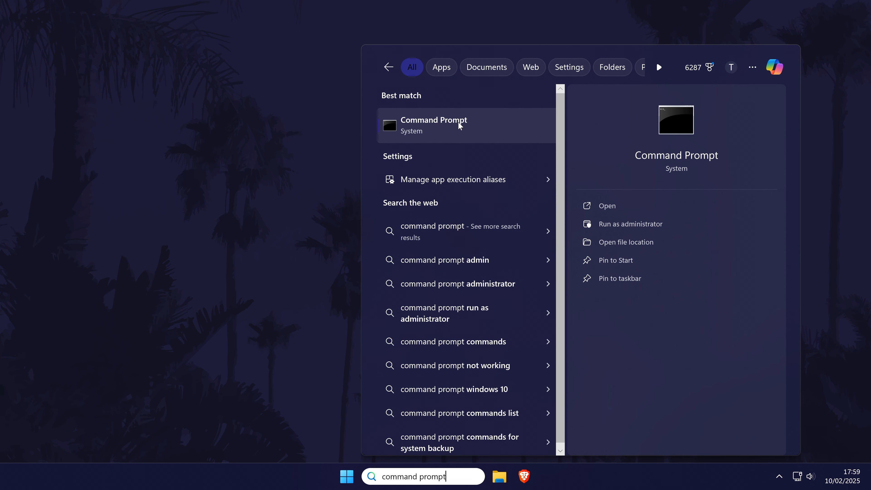
Step: Open Command Prompt as administrator and run powercfg /lastwake
right_click(458, 130)
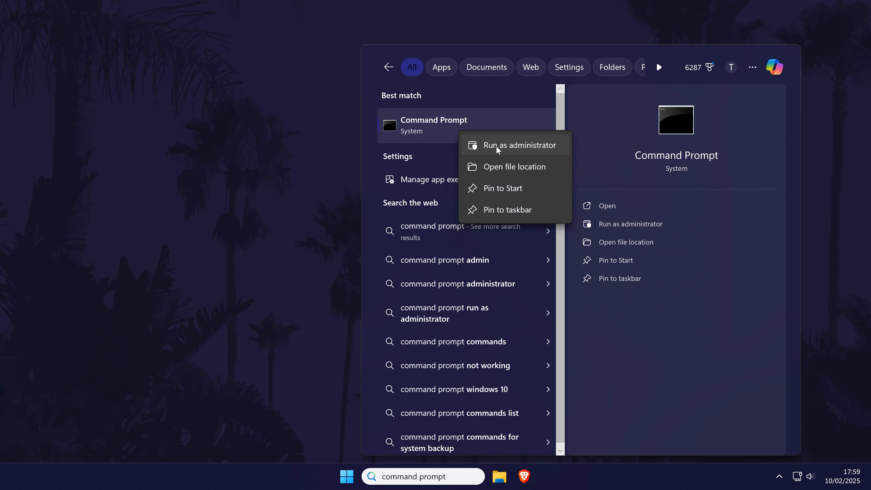
left_click(516, 148)
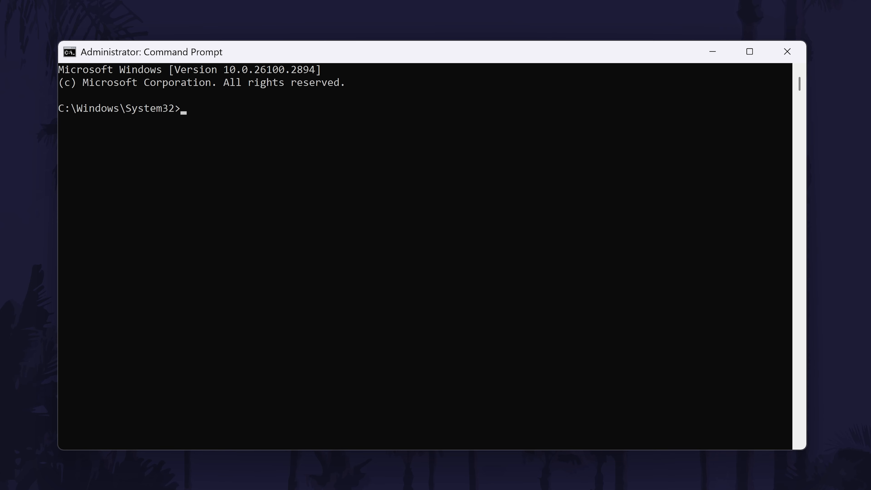
type("powercfg /lastwake")
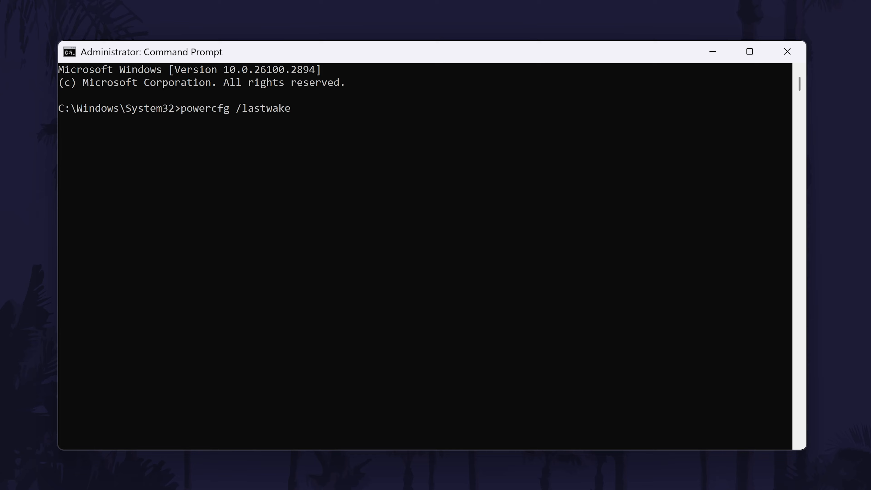
key("Return")
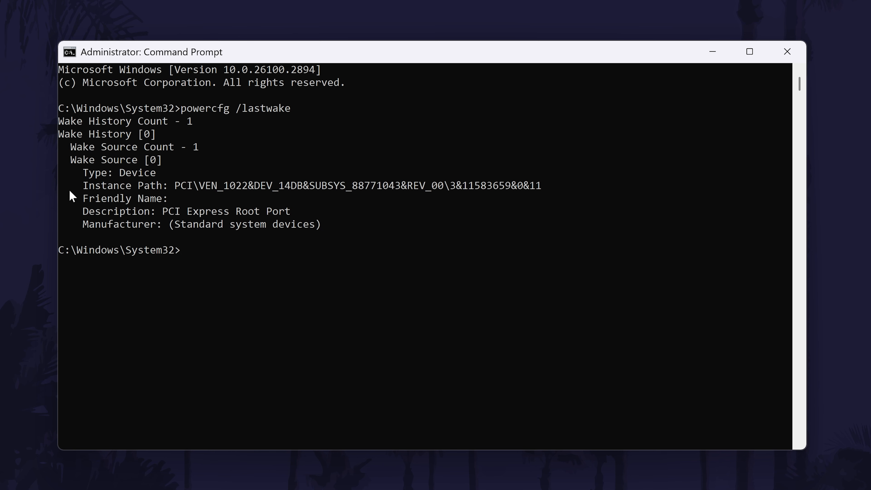
Step: Examine the type, description and manufacturer of the last wake source in the command output
left_click_drag(119, 171, 155, 173)
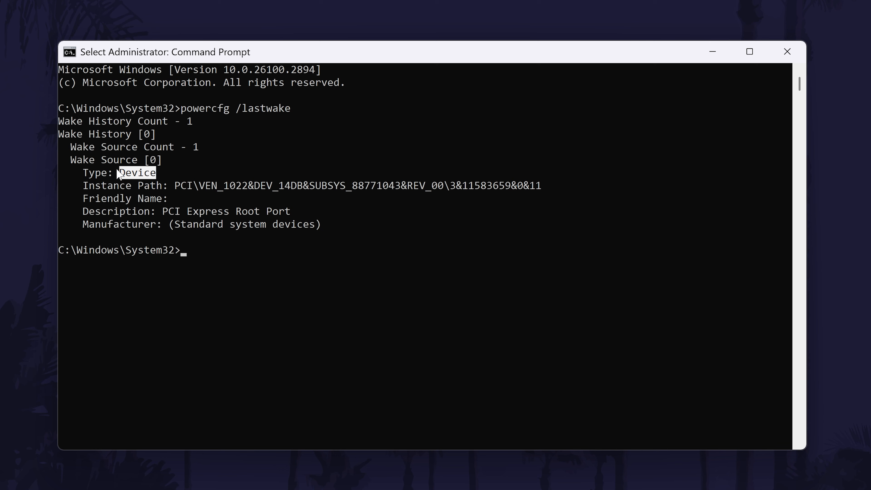
left_click(158, 173)
left_click_drag(157, 211, 360, 220)
left_click(373, 212)
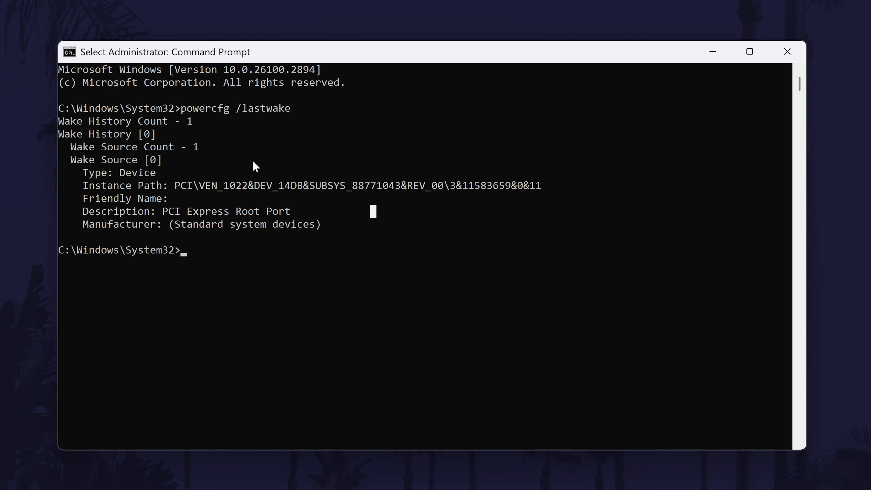
left_click_drag(169, 226, 340, 226)
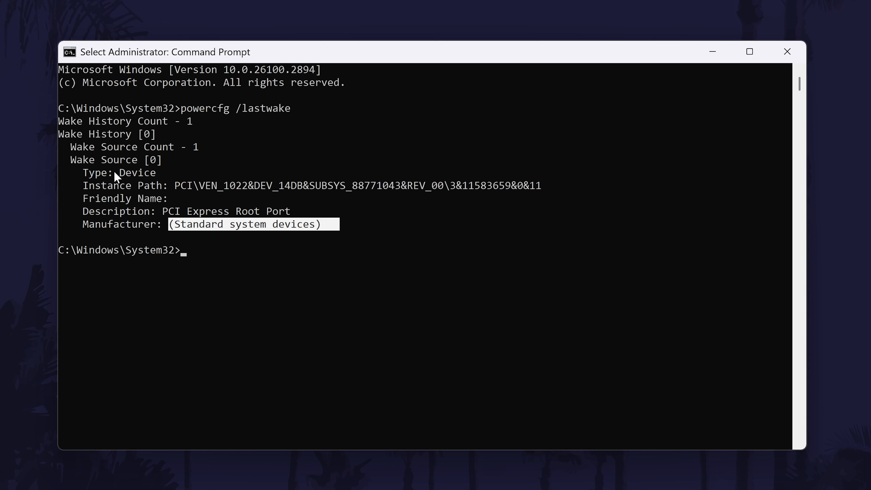
double_click(138, 173)
left_click(220, 172)
left_click(263, 250)
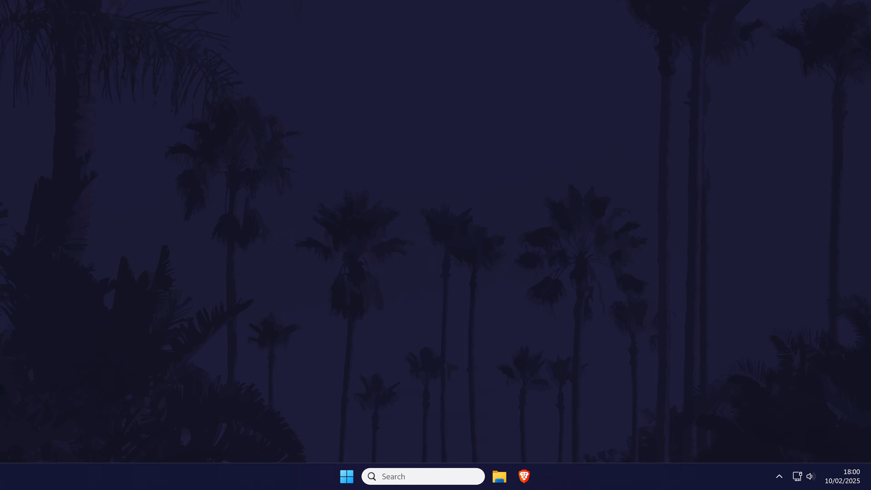
Step: Search Windows for "device manager" and open Device Manager
key("super+s")
type("device ")
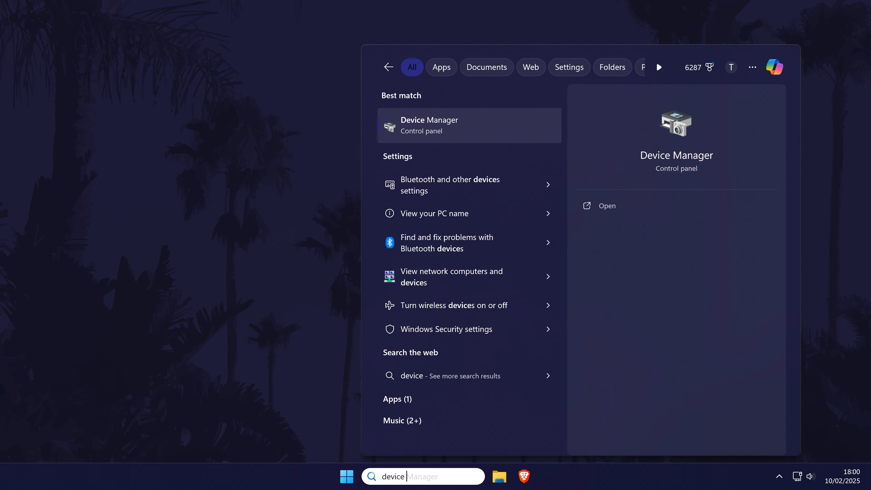
type("manager")
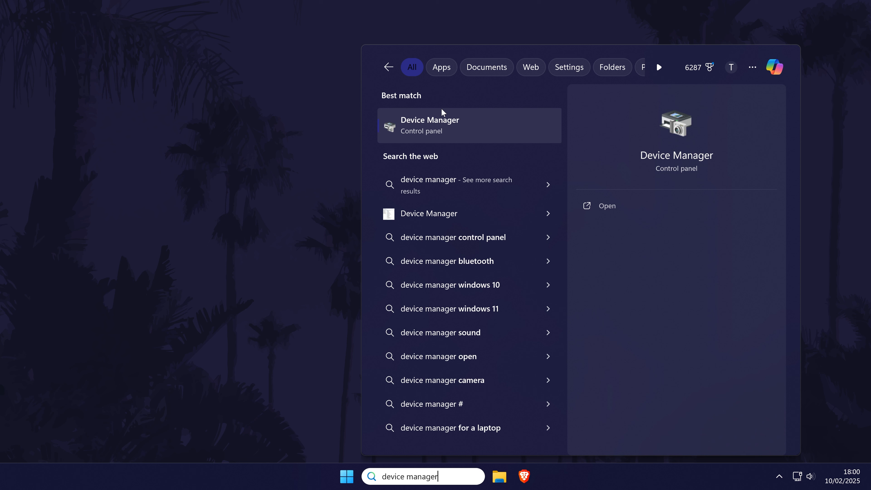
left_click(448, 125)
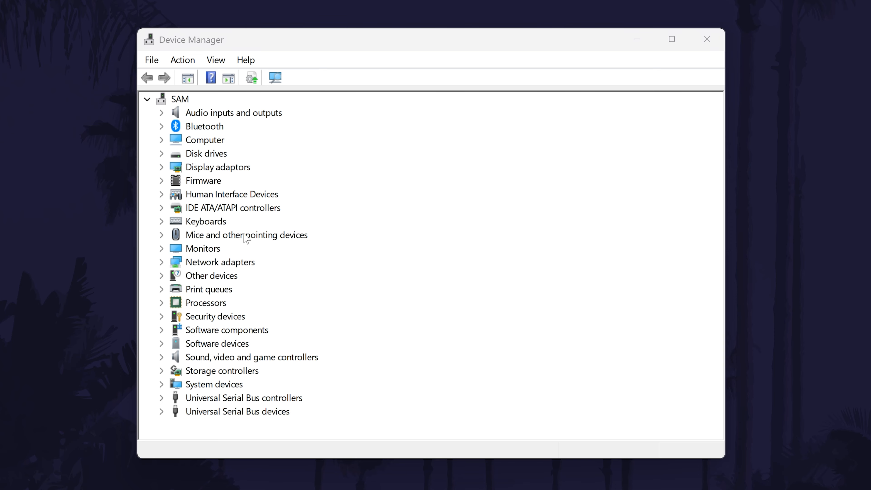
Step: Disallow the Razer DeathAdder V2 mouse from waking the computer in its power management properties, and collapse its device category
left_click(162, 235)
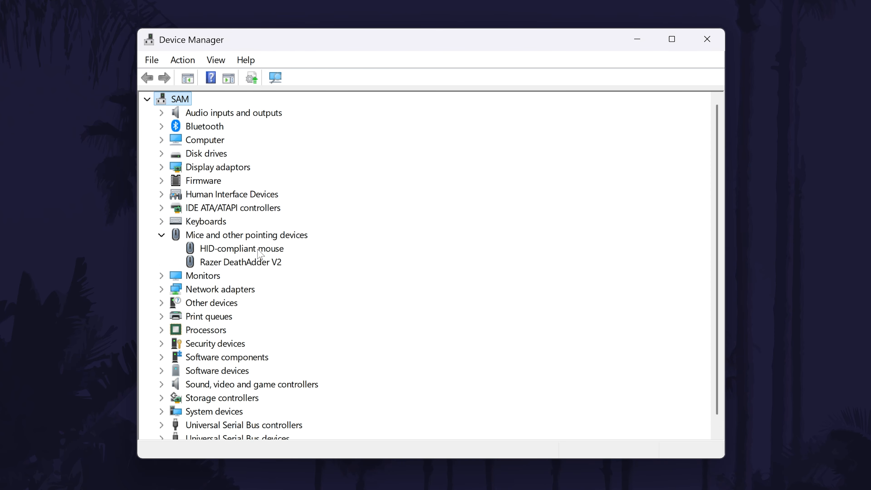
left_click(260, 263)
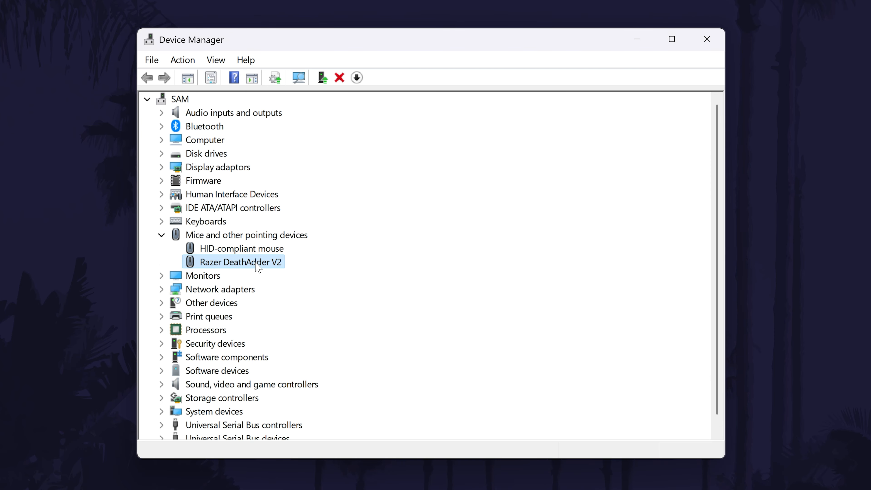
double_click(255, 264)
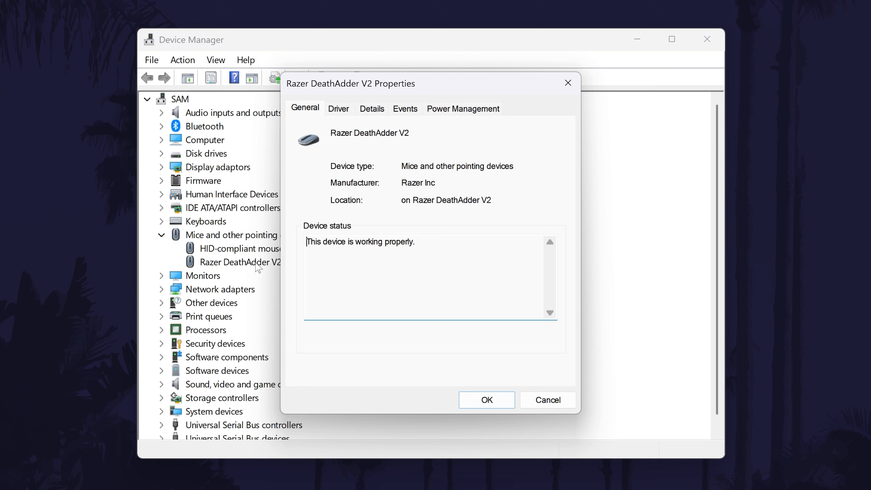
left_click(466, 111)
left_click(301, 184)
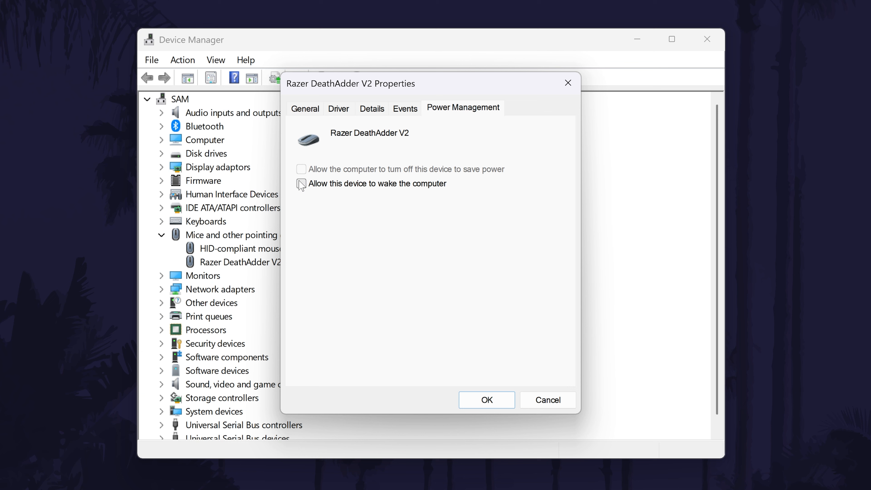
left_click(487, 400)
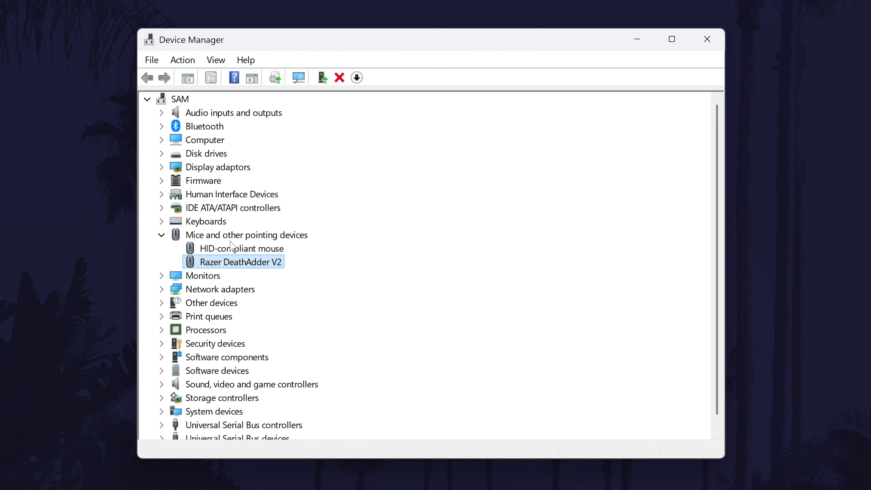
left_click(167, 234)
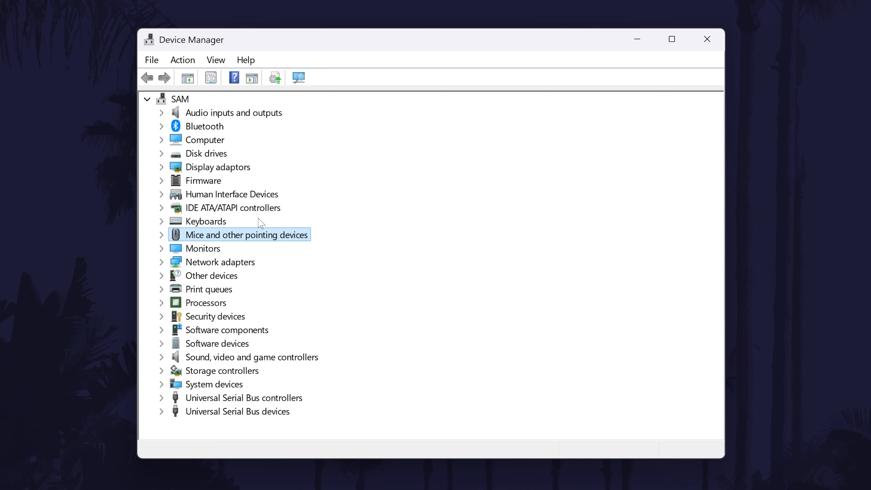
Step: Disallow the Intel(R) Ethernet Controller (3) I225-V network adapter from waking the computer, and collapse its device category
left_click(166, 262)
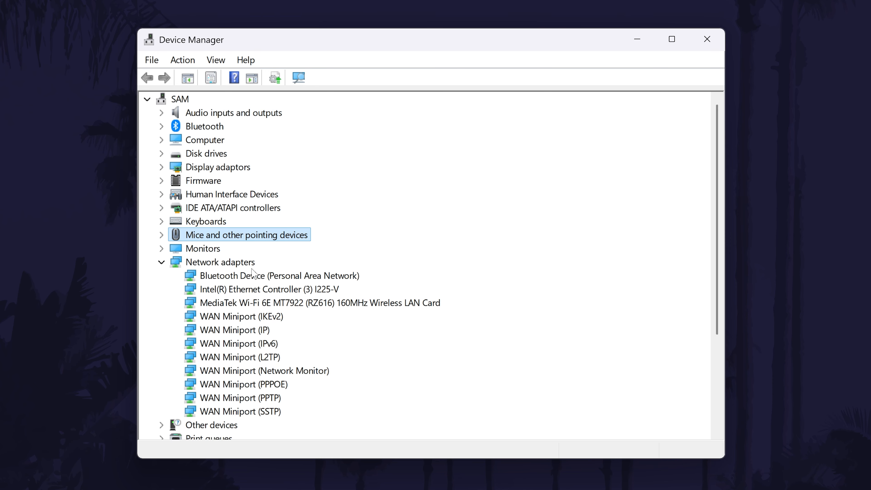
left_click(267, 291)
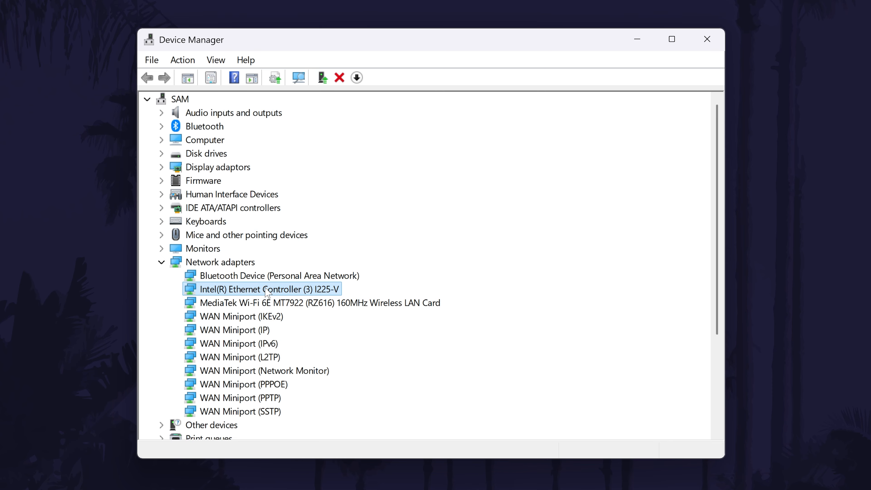
double_click(328, 291)
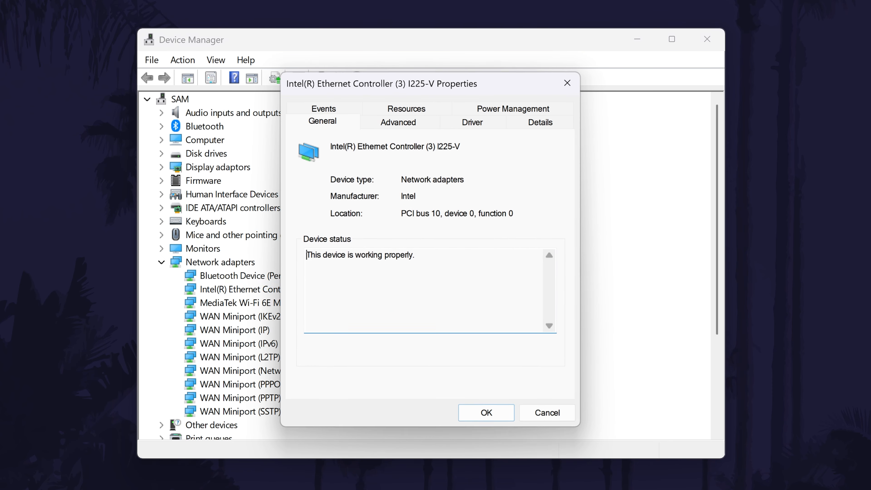
left_click(515, 111)
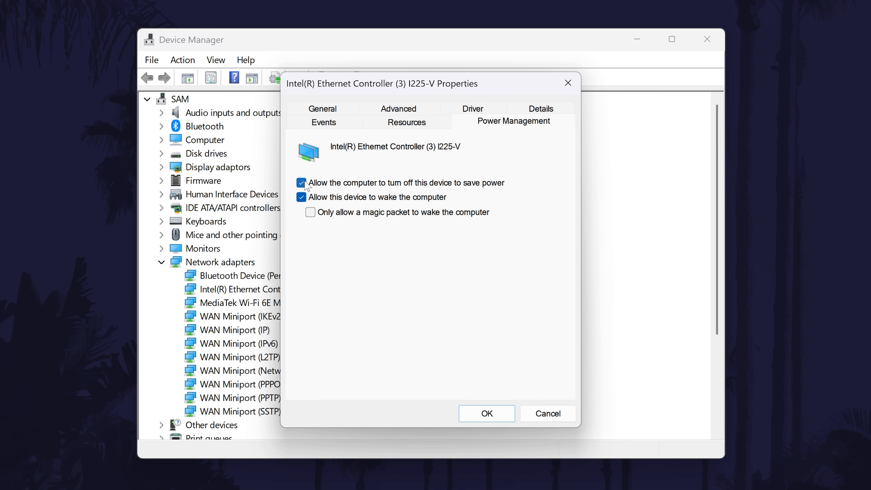
left_click(301, 198)
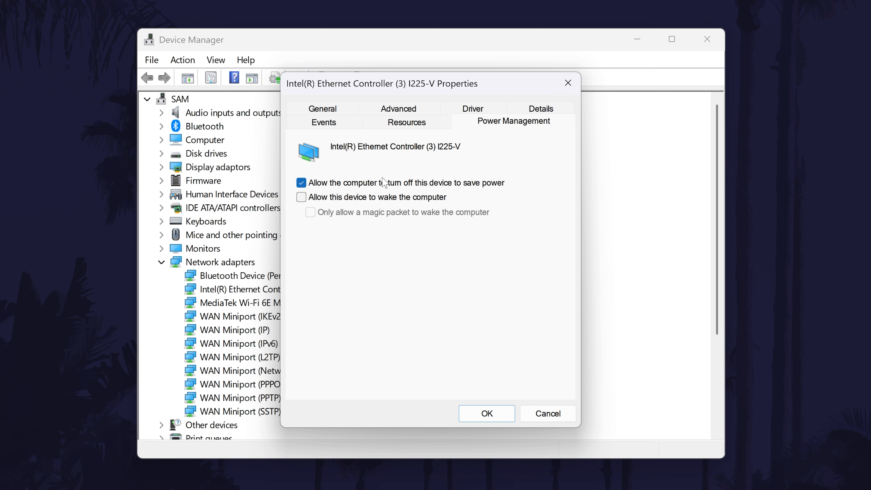
left_click(512, 416)
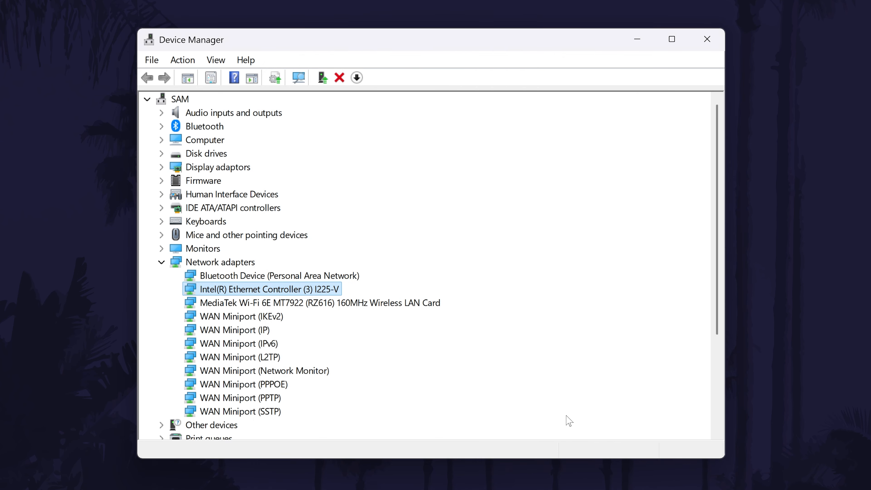
left_click(162, 263)
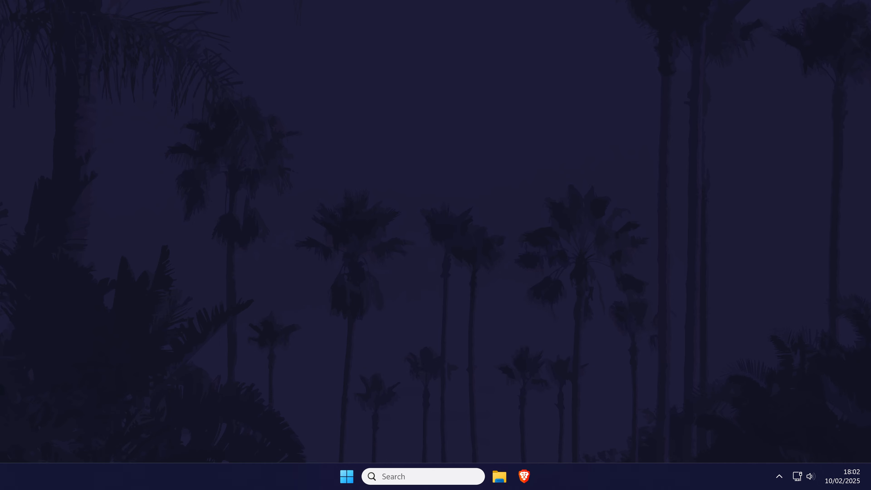
Step: Open Control Panel and bring up the advanced power settings of the Balanced power plan
key("super")
type("control panel")
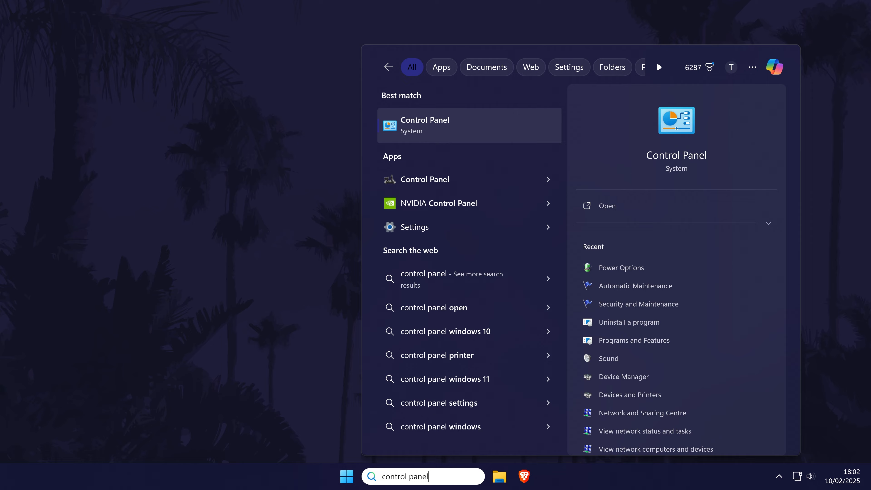
left_click(474, 136)
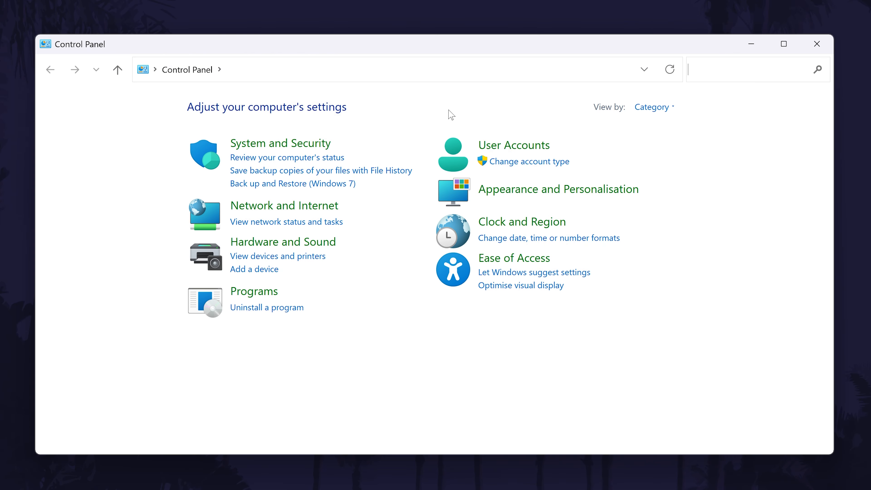
left_click(295, 148)
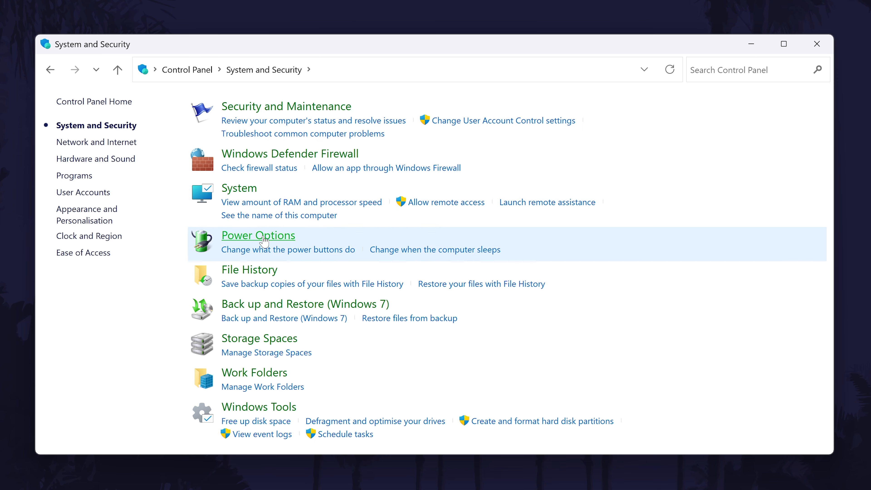
left_click(254, 236)
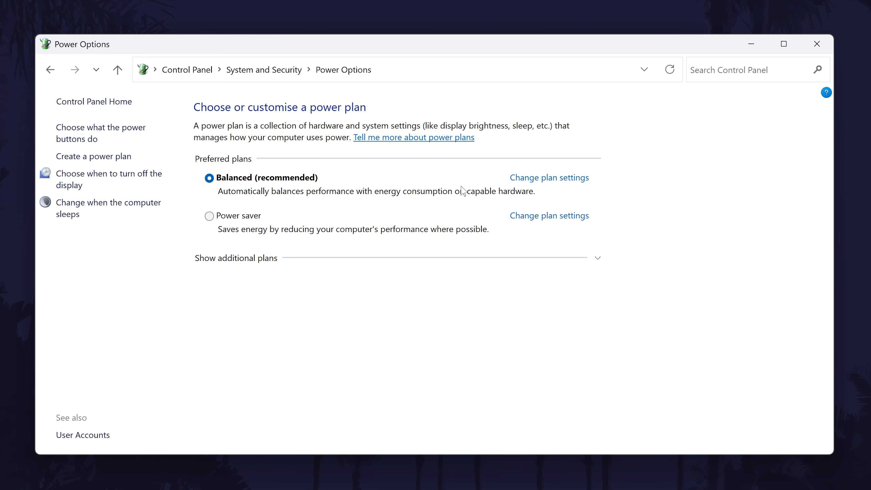
left_click(568, 179)
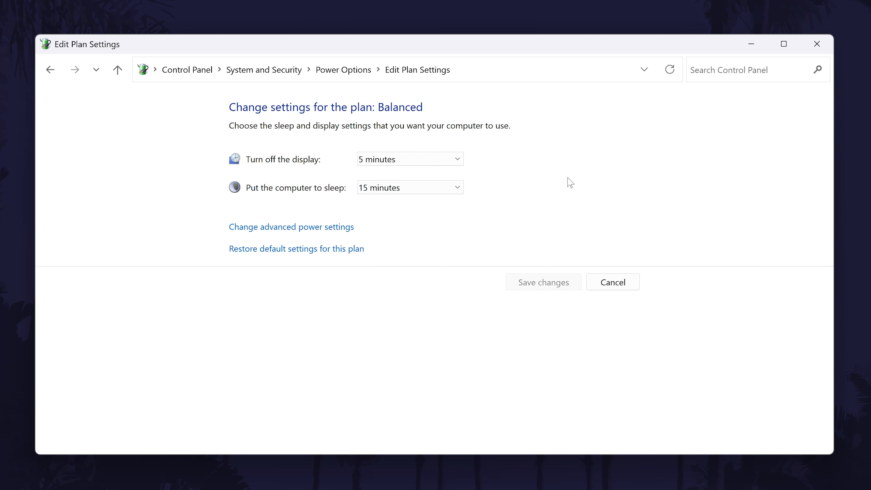
left_click(306, 231)
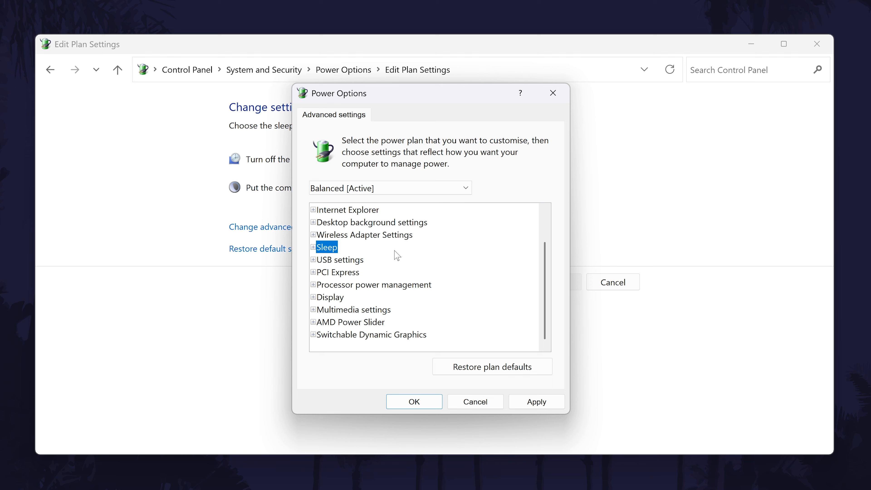
Step: Set Allow wake timers under Sleep to Disable for the Balanced plan and apply the change
left_click(313, 247)
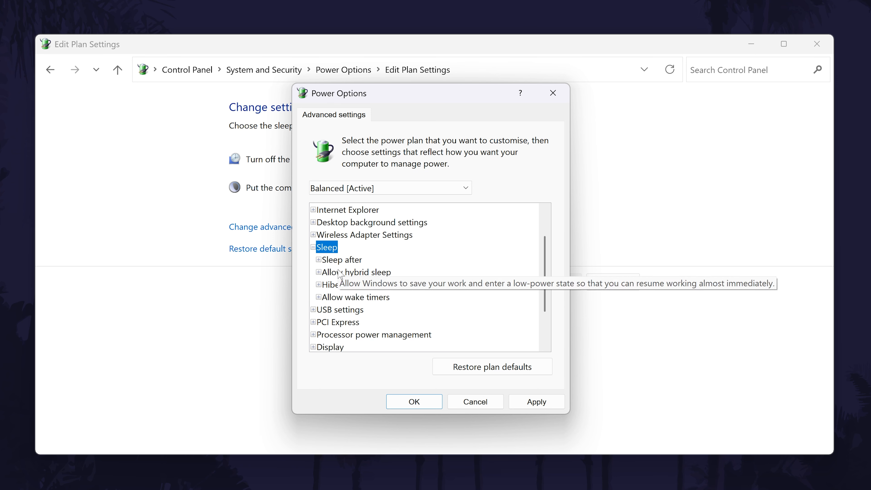
left_click(319, 297)
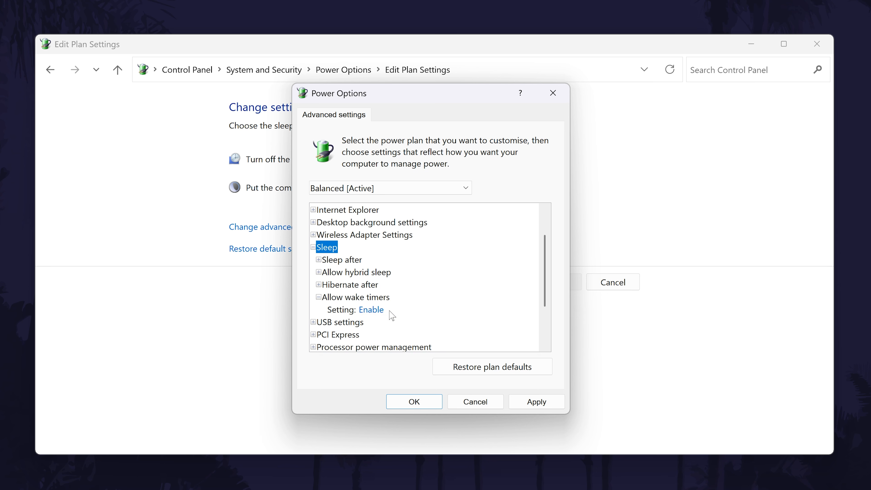
left_click(380, 310)
left_click(380, 310)
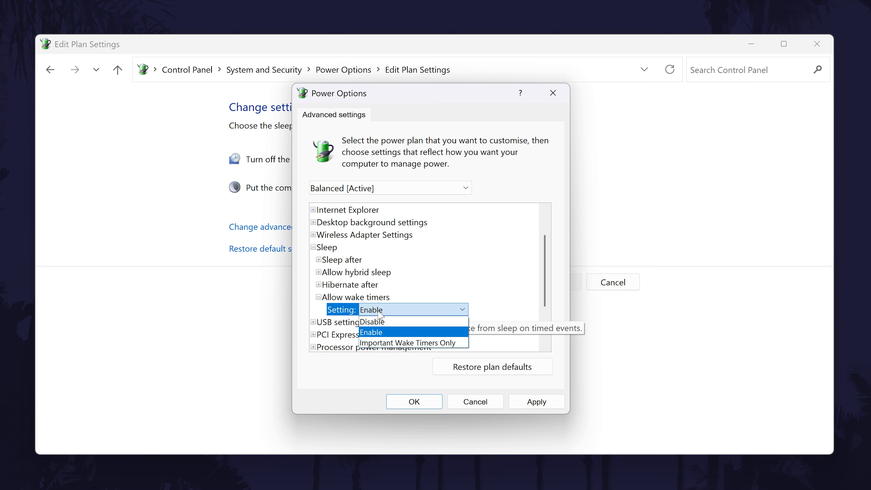
left_click(383, 323)
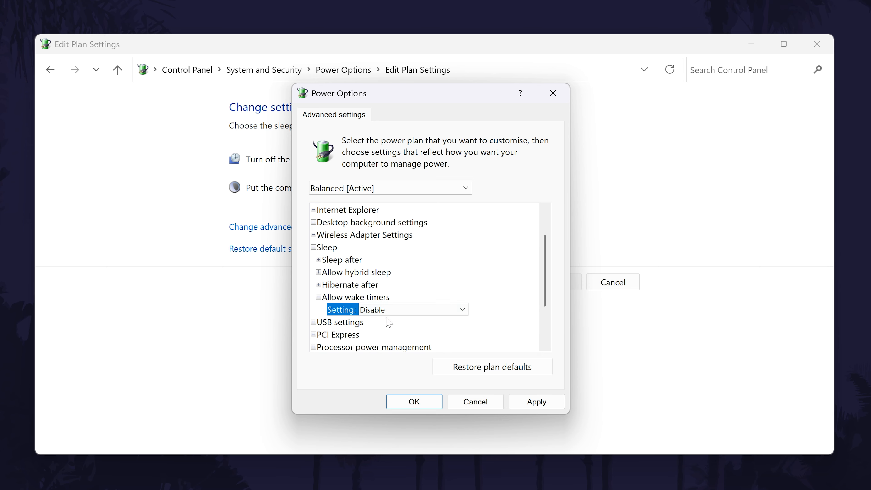
left_click(540, 403)
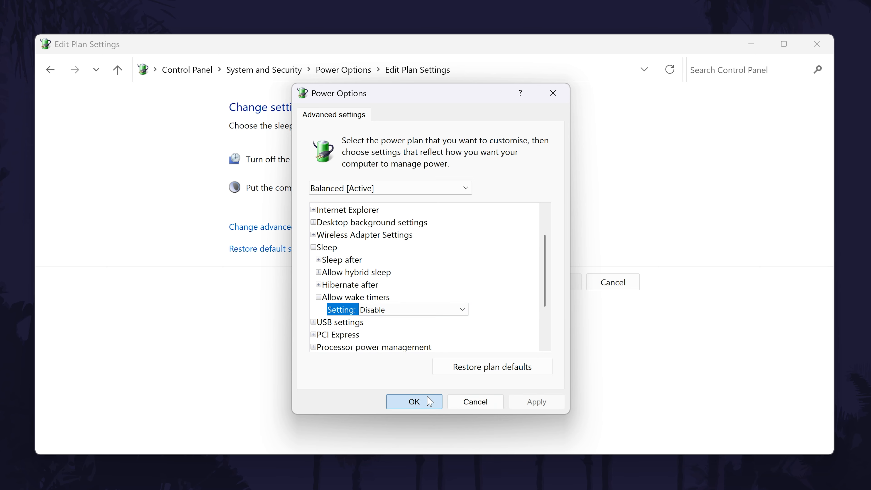
Step: Confirm the advanced power settings, turn off fast start-up in the system-wide power button settings and save the changes
left_click(415, 402)
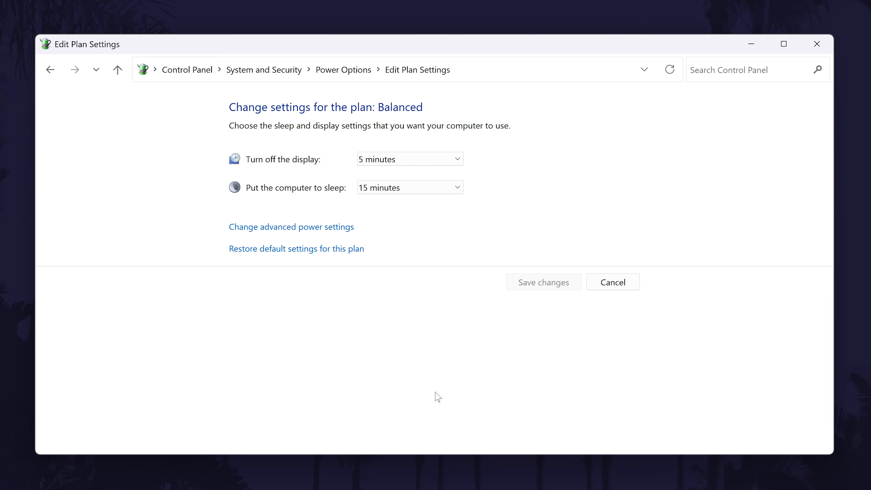
left_click(51, 70)
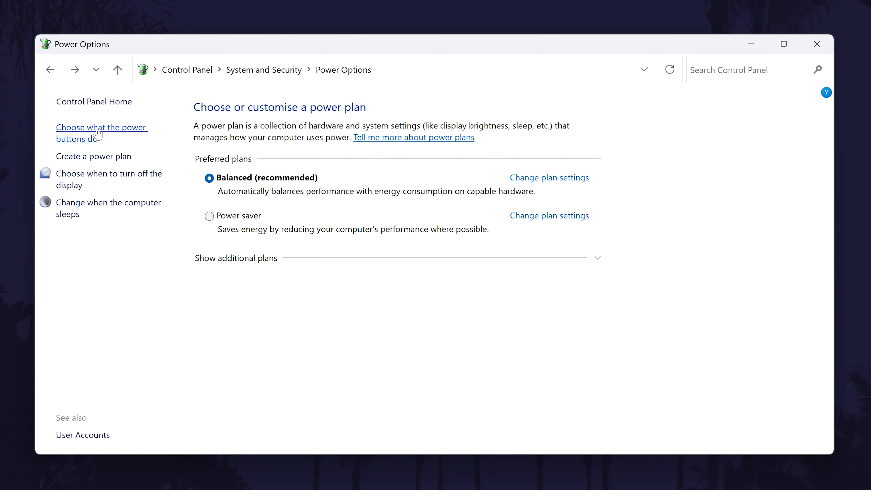
left_click(93, 139)
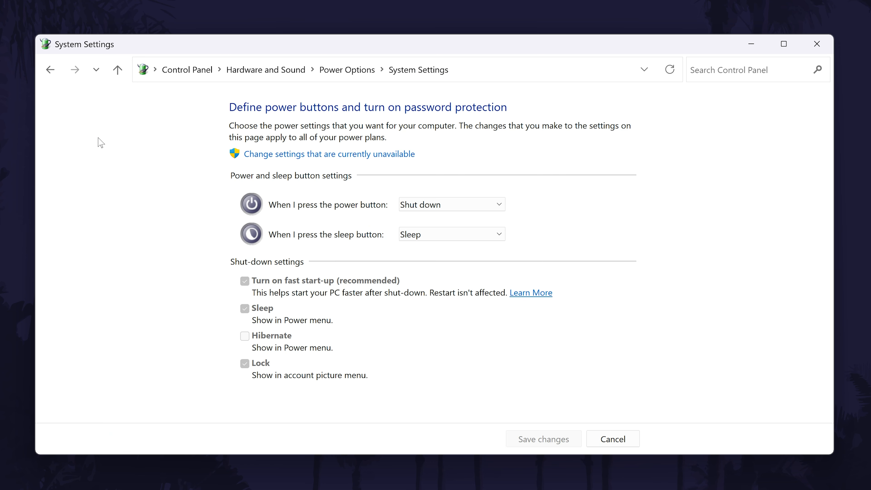
left_click(307, 154)
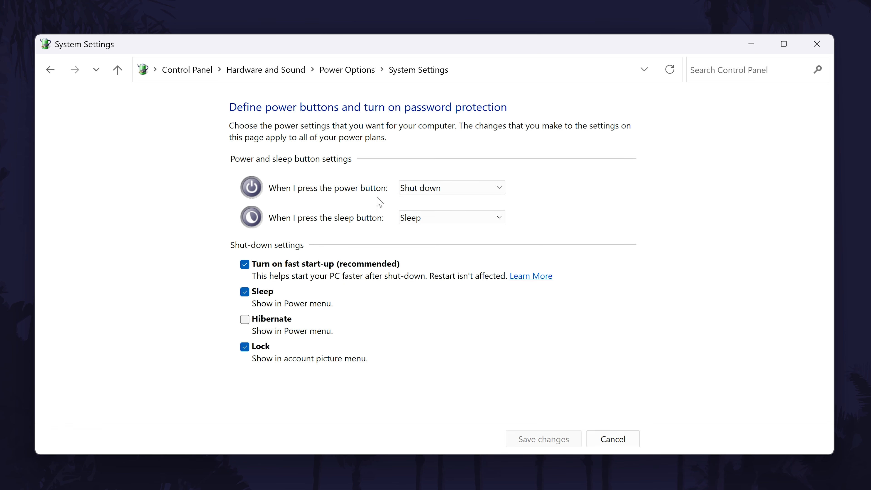
left_click(327, 267)
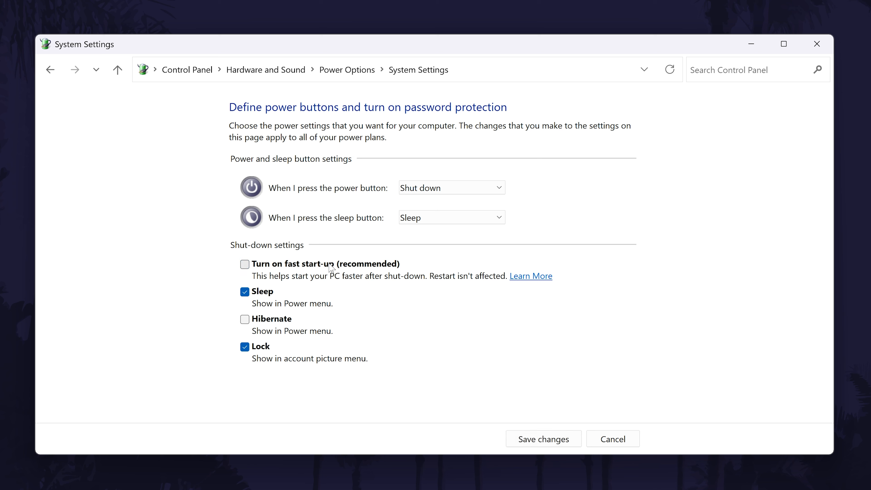
left_click(569, 442)
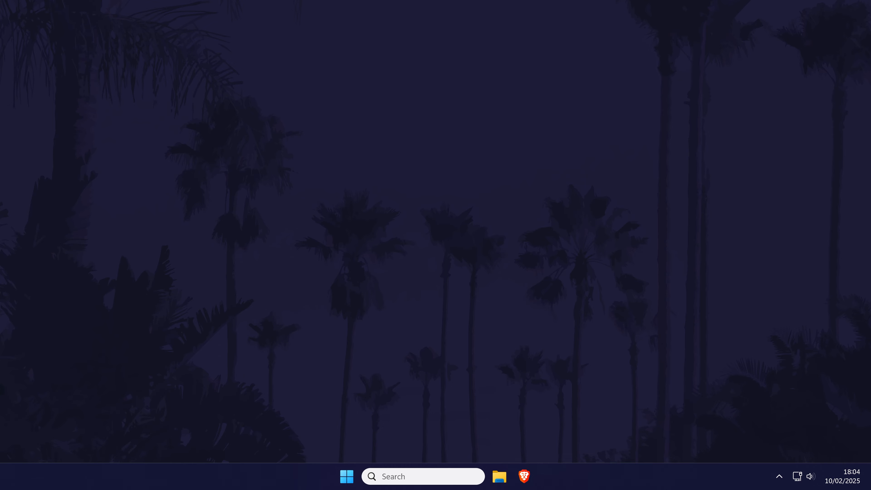
Step: Open the Windows Settings app and check for updates in Windows Update
key("super")
type("settings")
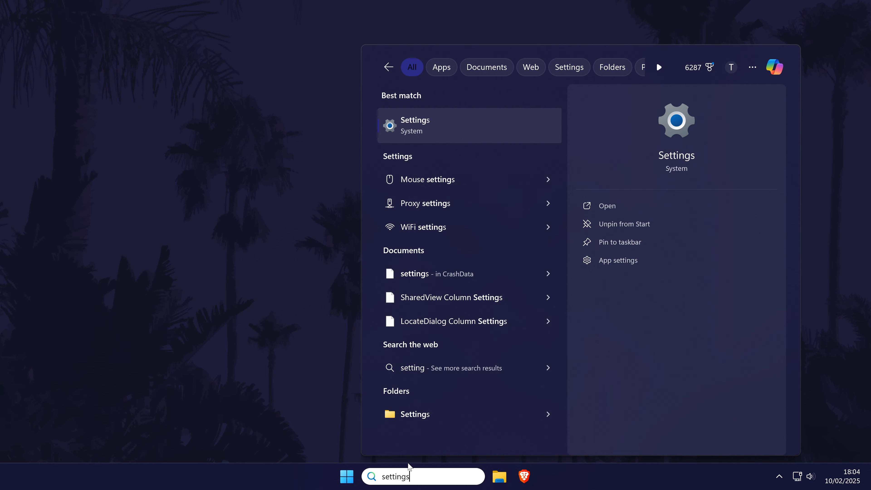
left_click(436, 134)
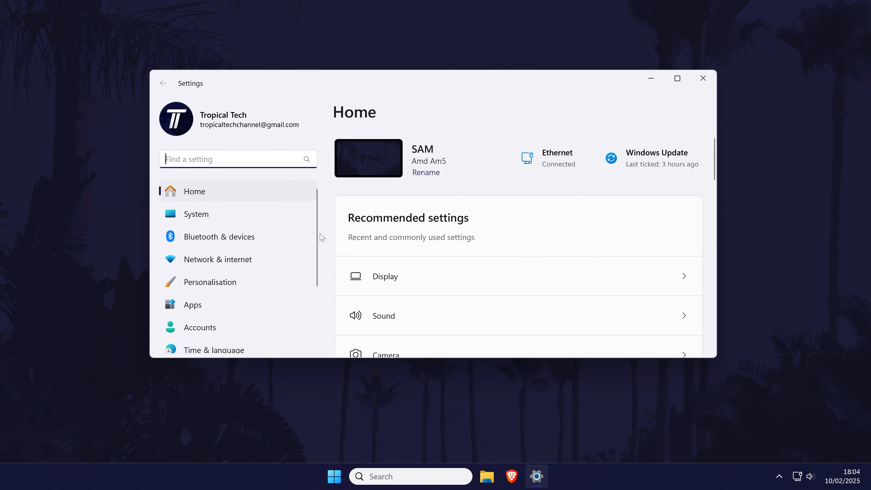
left_click_drag(321, 234, 321, 294)
left_click(256, 342)
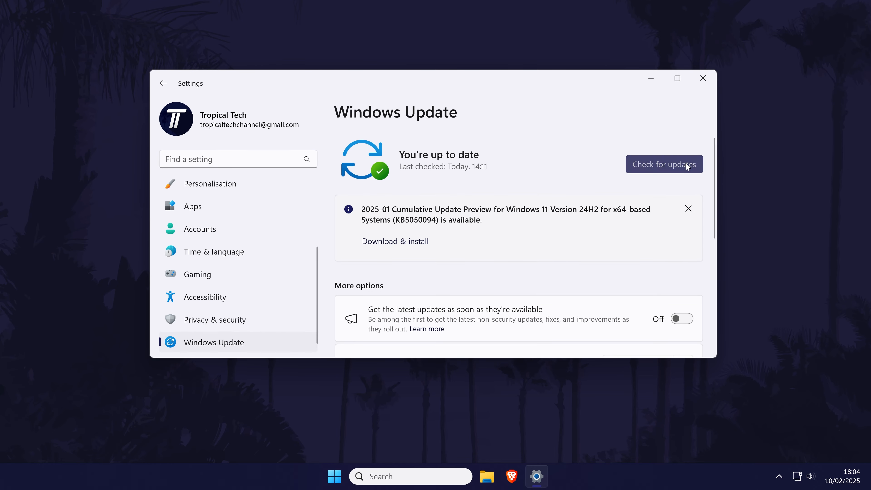
left_click(686, 162)
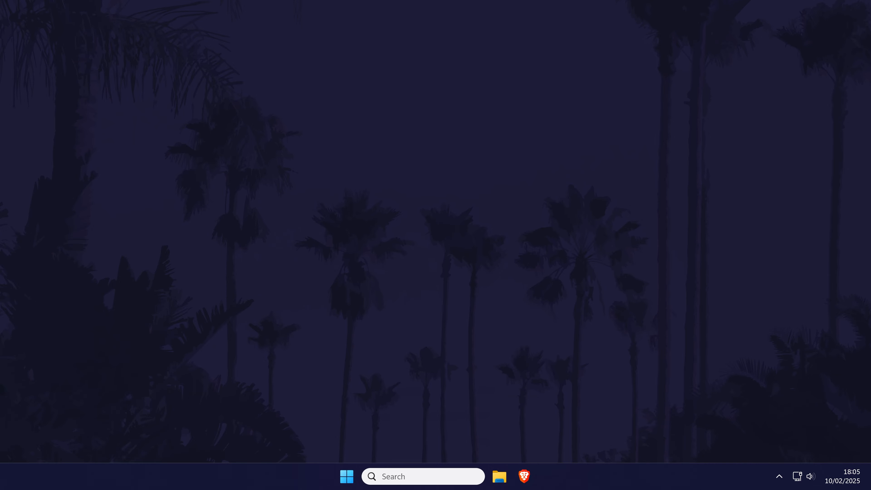
Step: Open Task Scheduler and check the wake condition of the Launch Adobe CCXProcess task, closing its properties with confirmation
key("super")
type("task scheduler")
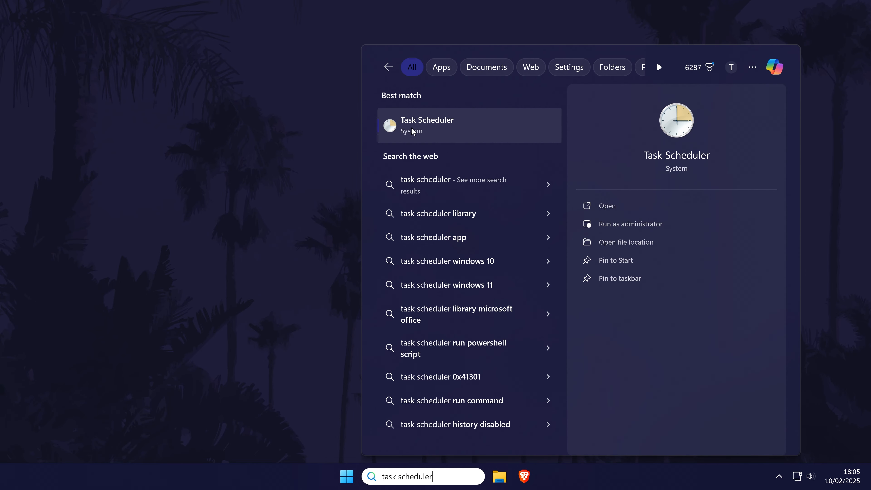
left_click(479, 132)
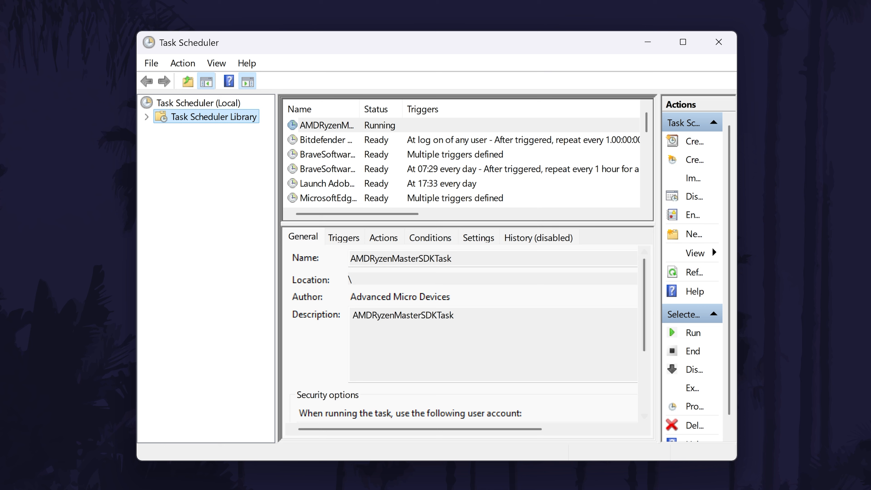
left_click(334, 185)
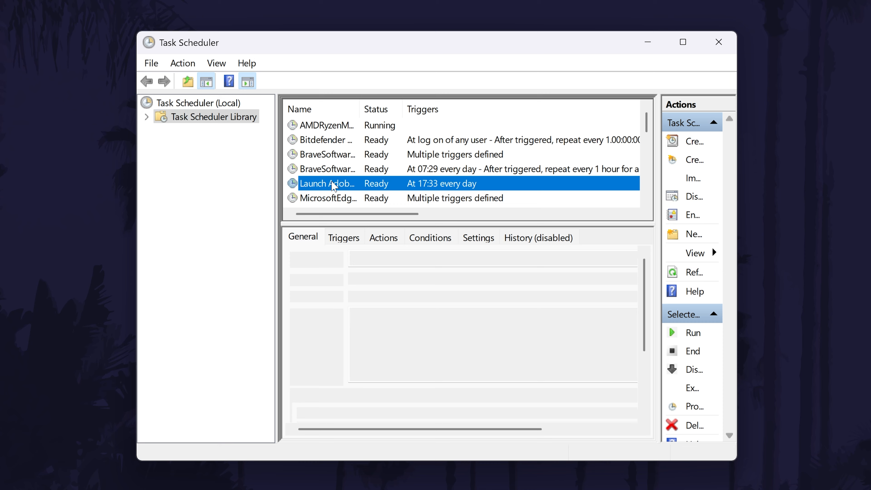
double_click(346, 185)
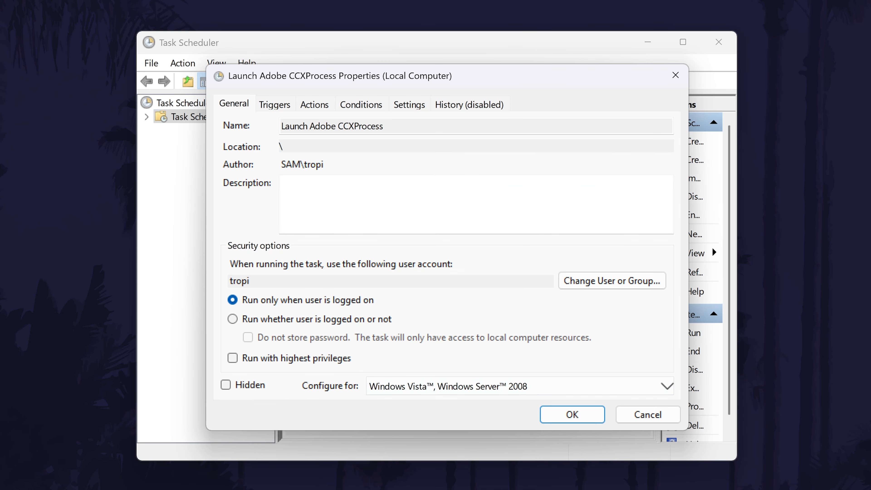
left_click(379, 107)
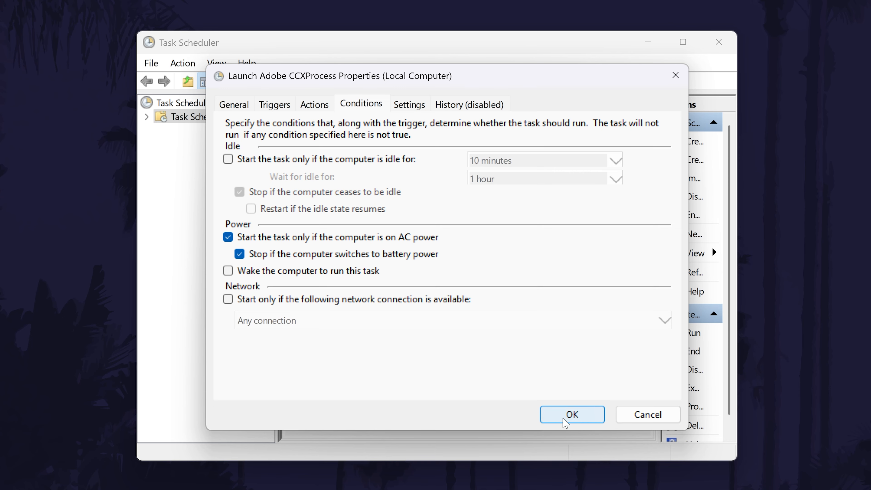
left_click(586, 413)
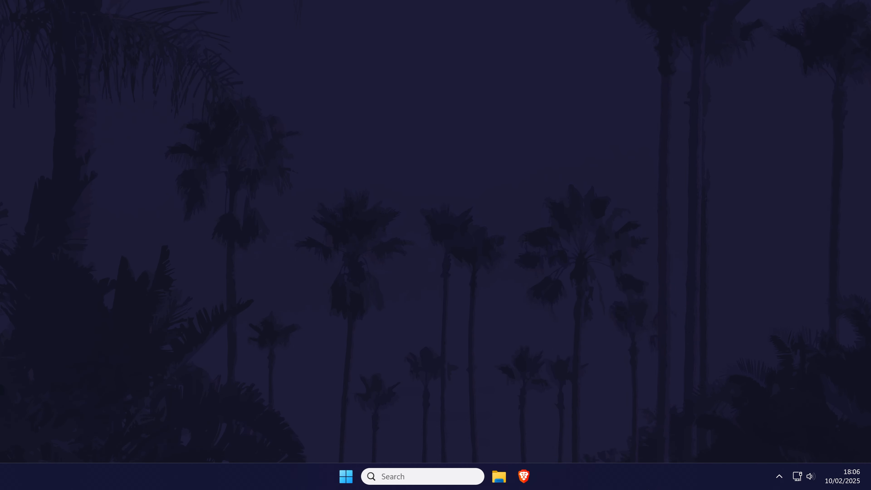
Step: Open Control Panel and bring up the Automatic Maintenance settings under Security and Maintenance
key("super")
type("control panel")
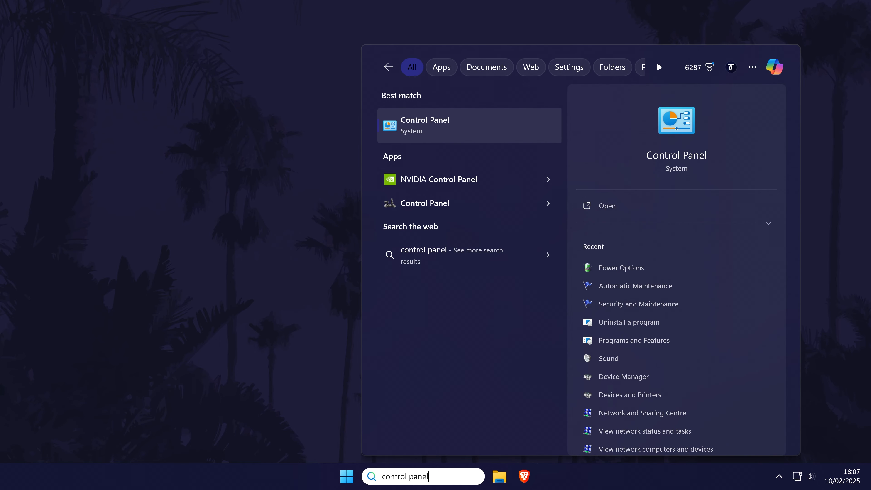
left_click(429, 132)
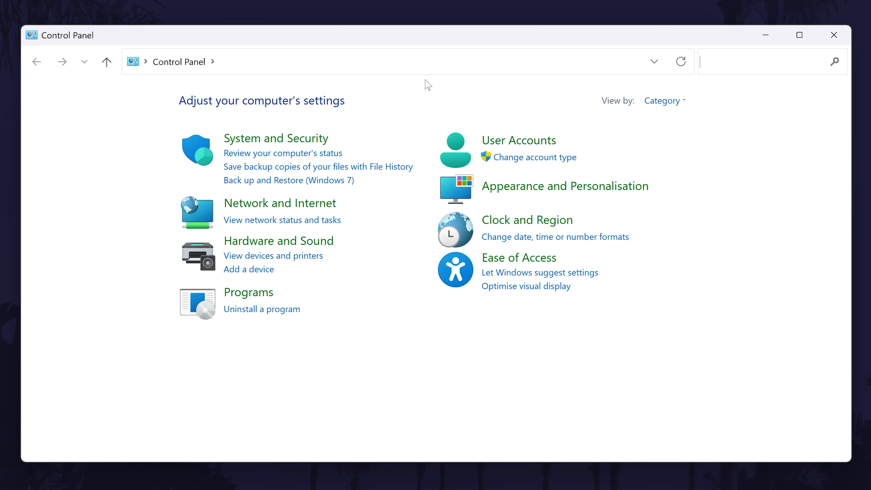
left_click(311, 138)
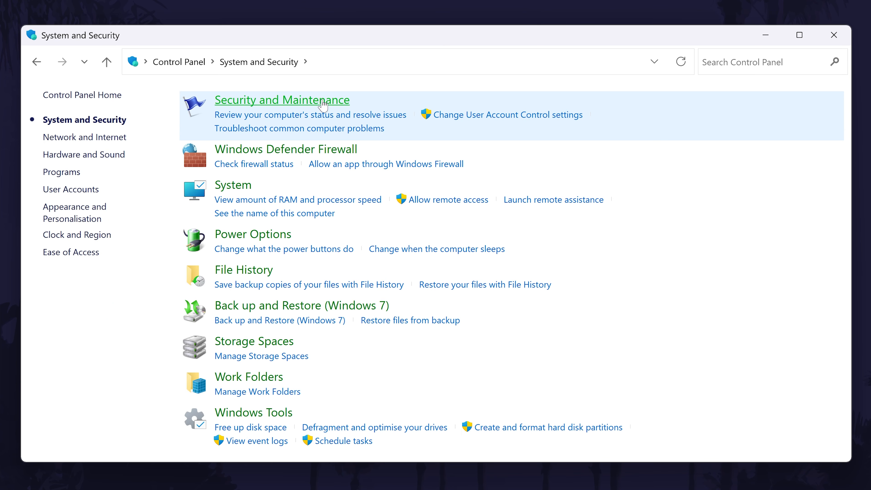
left_click(288, 100)
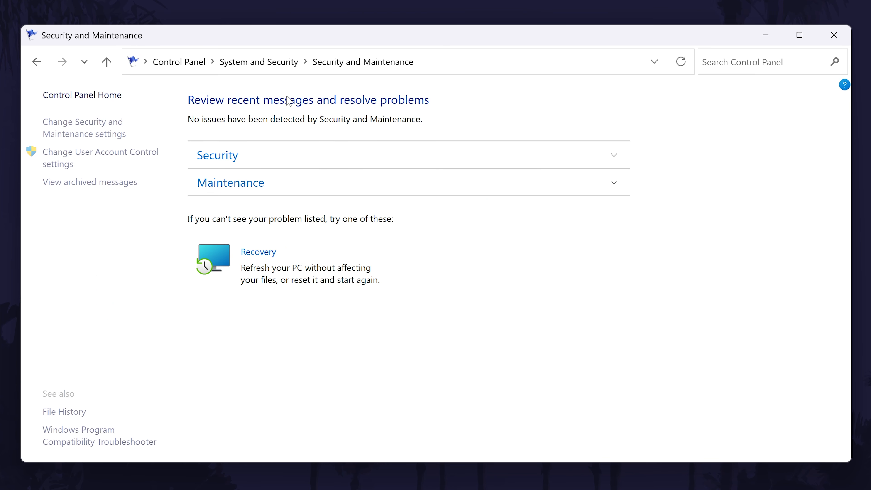
left_click(250, 187)
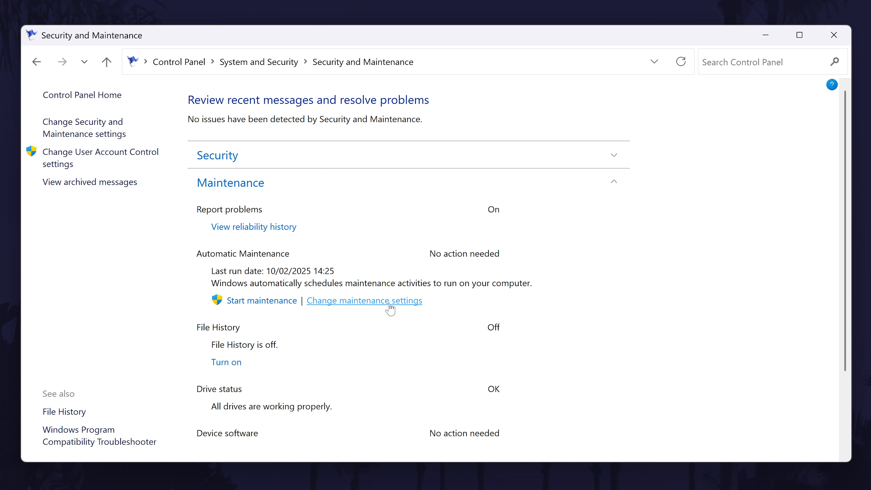
left_click(341, 302)
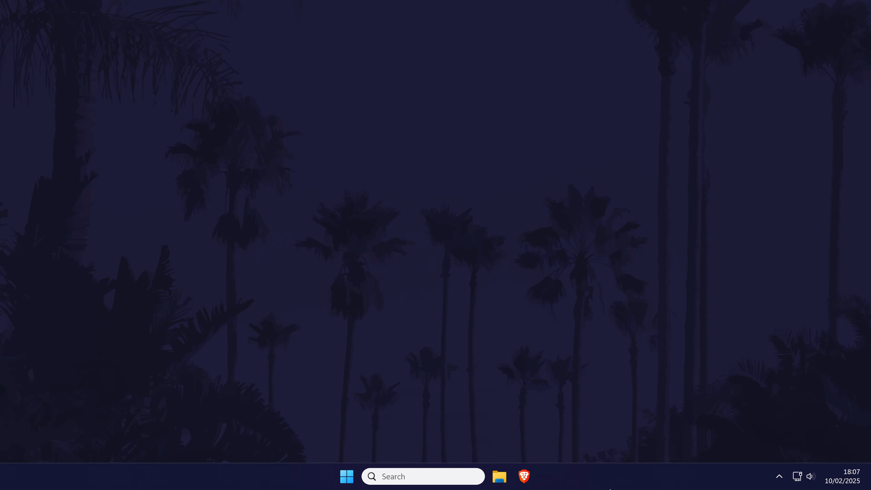
Step: Open Device Manager and bring up the advanced properties of the Intel(R) Ethernet Controller (3) I225-V network adapter
key("super")
type("device")
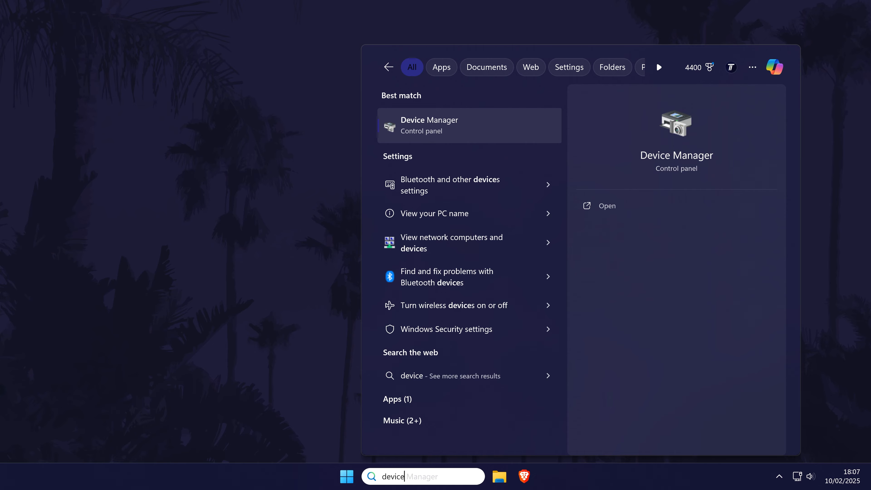
key("Return")
left_click(169, 262)
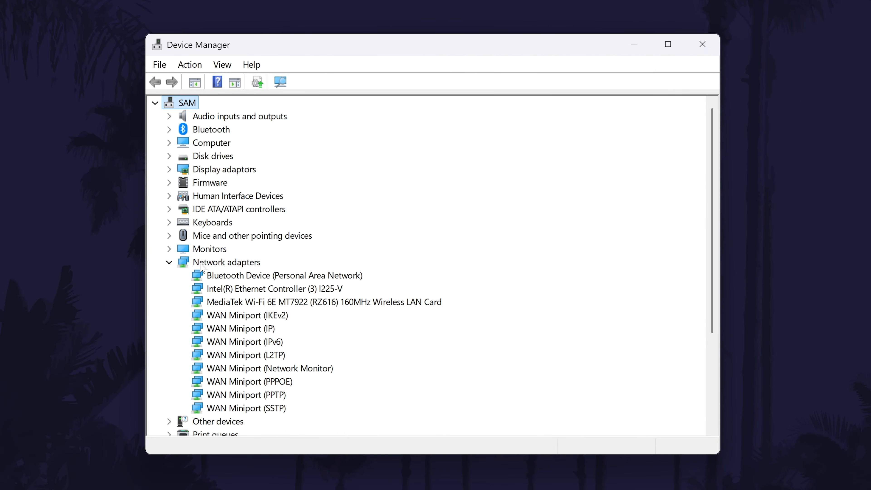
double_click(256, 288)
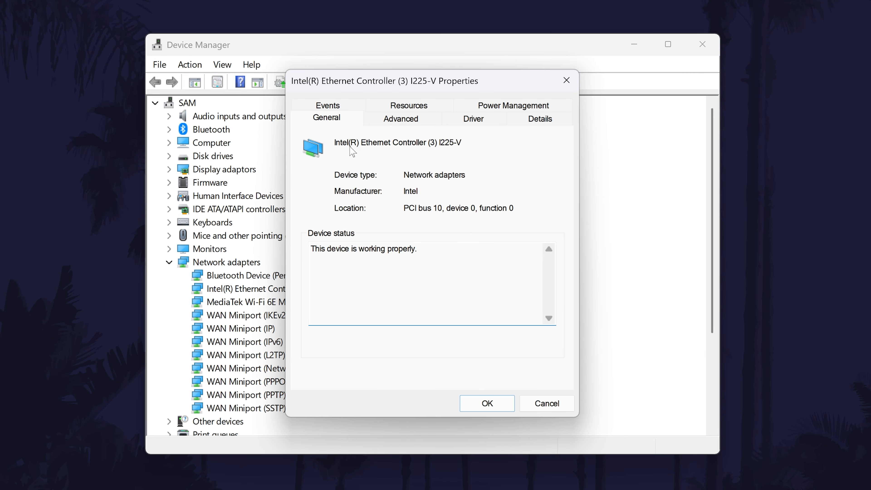
left_click(377, 120)
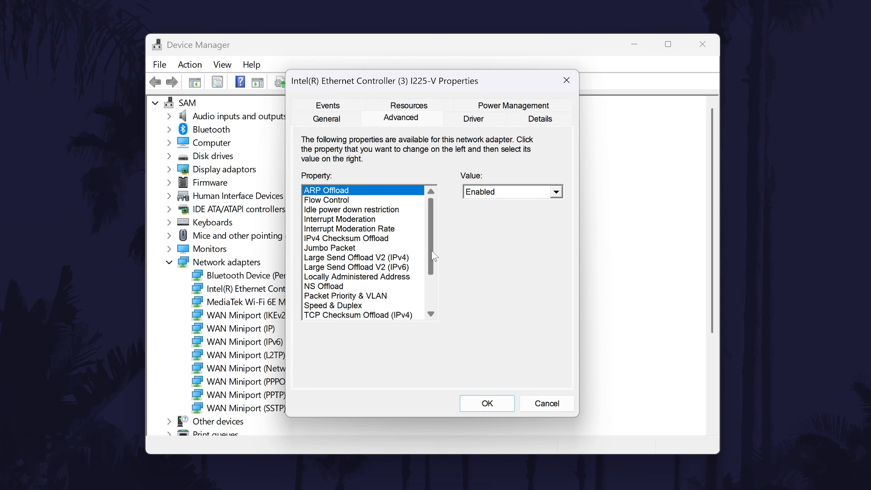
Step: Set the Ethernet adapter's Wake on Magic Packet property to Disabled
scroll(434, 256, "down", 2)
left_click(382, 296)
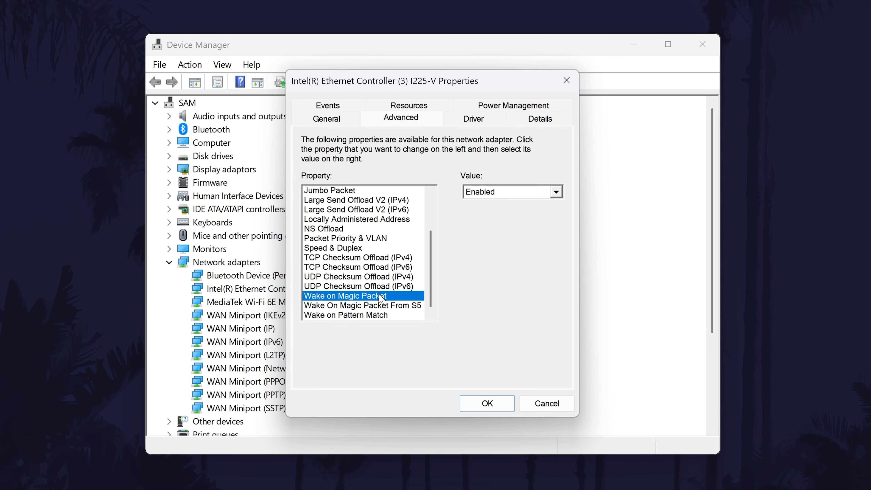
left_click(487, 192)
left_click(487, 203)
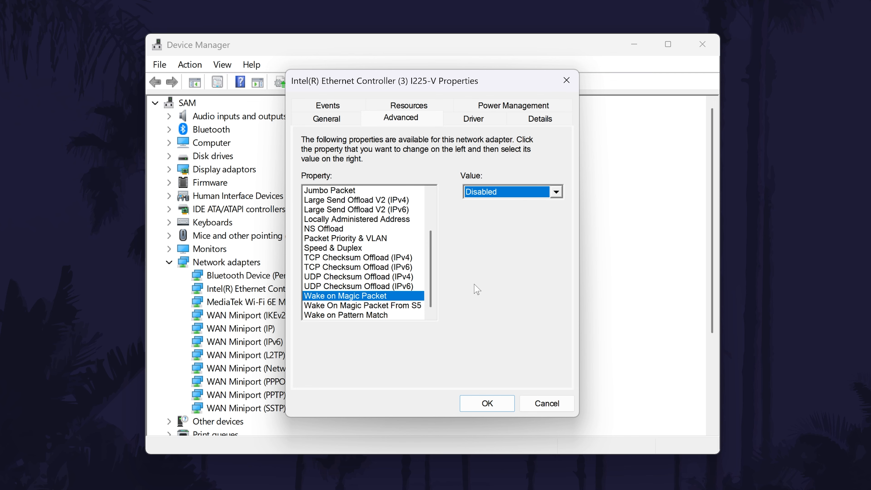